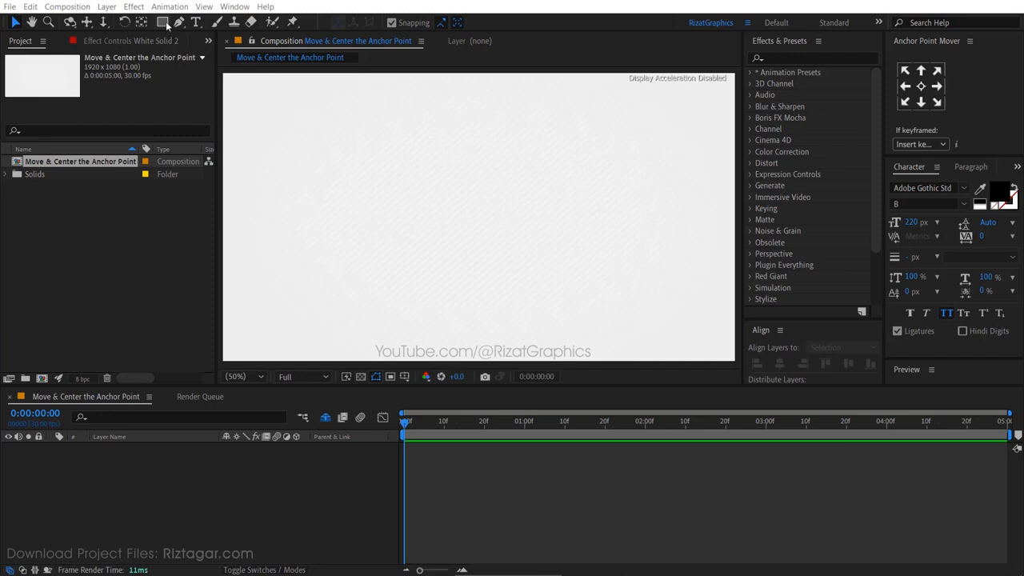
Draw a cyan square shape layer with the Rectangle tool near the composition's left side
click(162, 22)
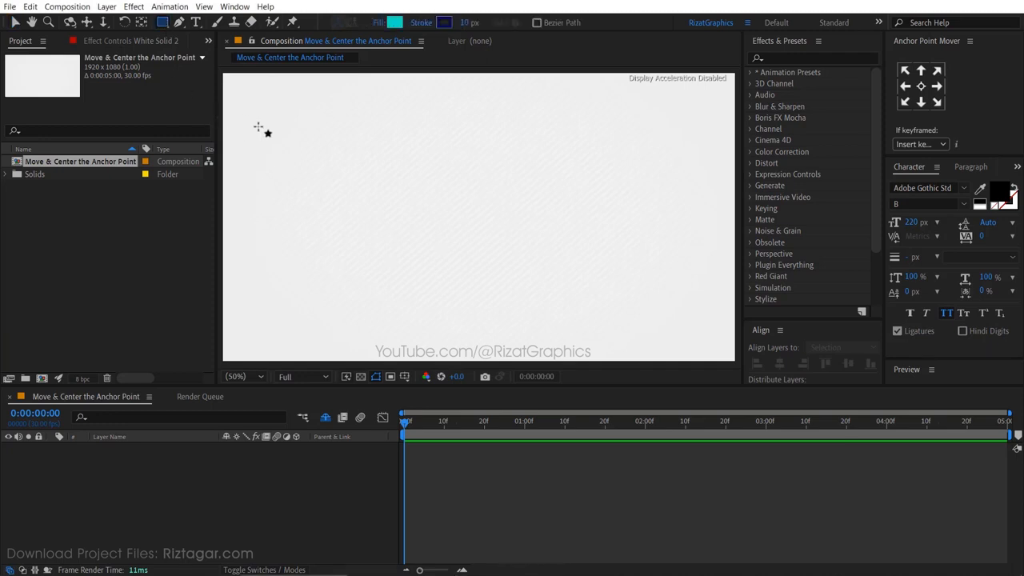
mouse_move(257, 125)
mouse_down()
mouse_move(407, 151)
mouse_move(376, 165)
mouse_move(328, 222)
mouse_up()
mouse_move(366, 190)
mouse_down()
mouse_move(402, 172)
mouse_move(403, 226)
mouse_move(441, 303)
mouse_move(326, 190)
mouse_move(392, 259)
mouse_move(331, 196)
mouse_move(406, 254)
mouse_move(335, 299)
mouse_move(331, 222)
mouse_move(384, 268)
mouse_move(327, 285)
mouse_move(336, 253)
mouse_up()
key(space)
key(v)
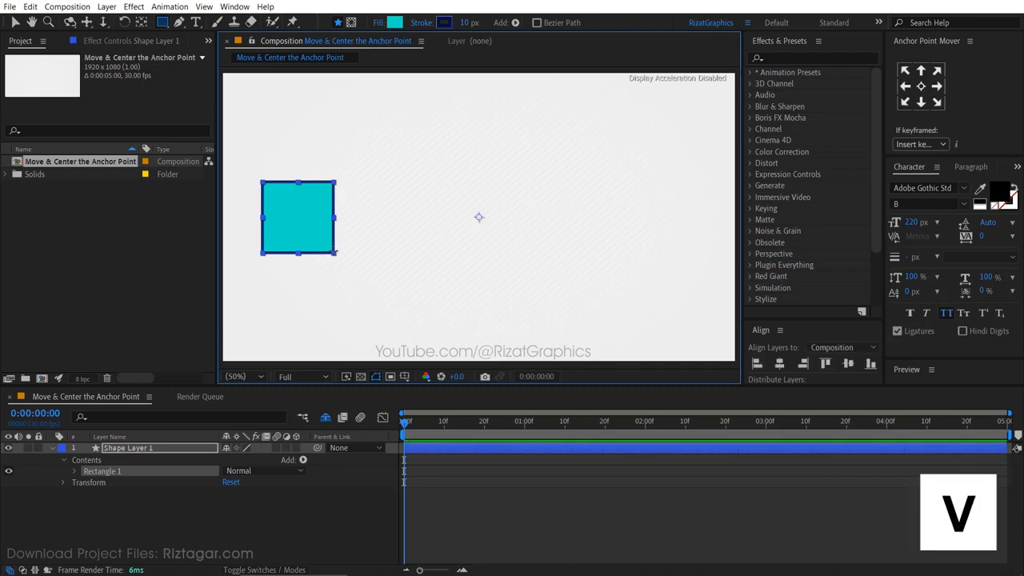
Select the square's layer, reveal its Rotation property and scrub it to rotate the square
key(v)
click(179, 447)
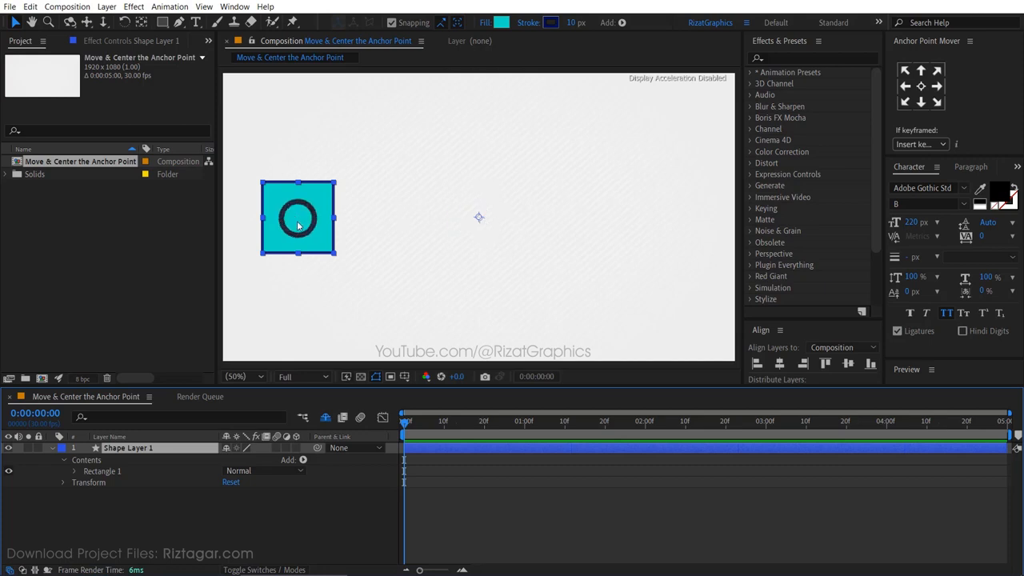
key(r)
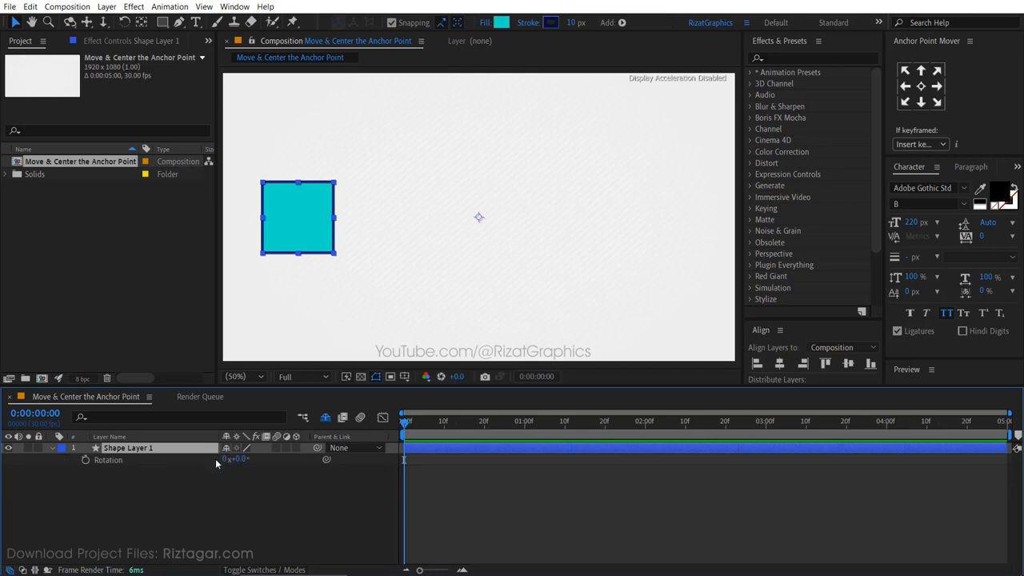
drag(240, 462, 214, 462)
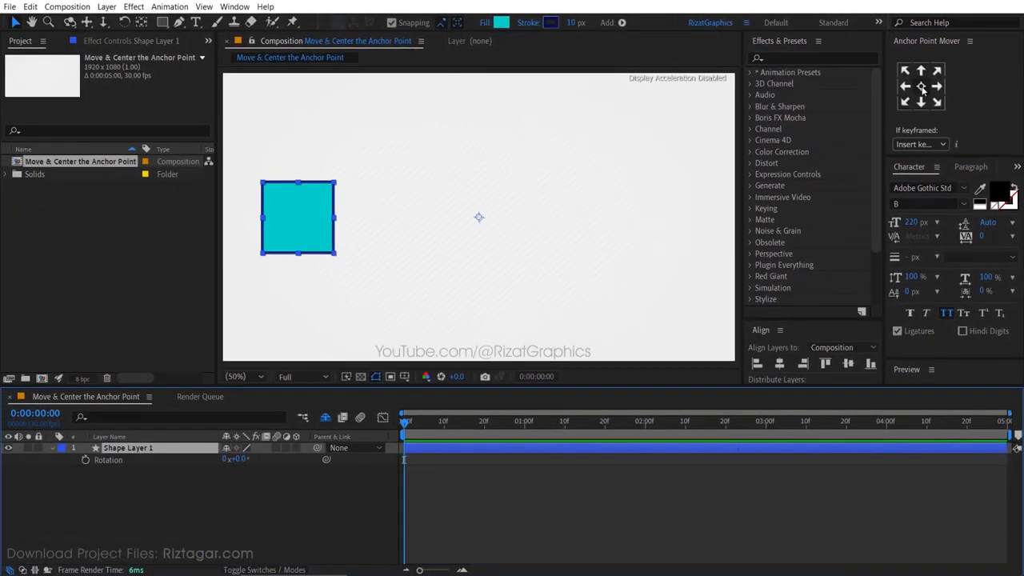
Center the square's anchor point with the Anchor Point Mover panel's center control
click(922, 88)
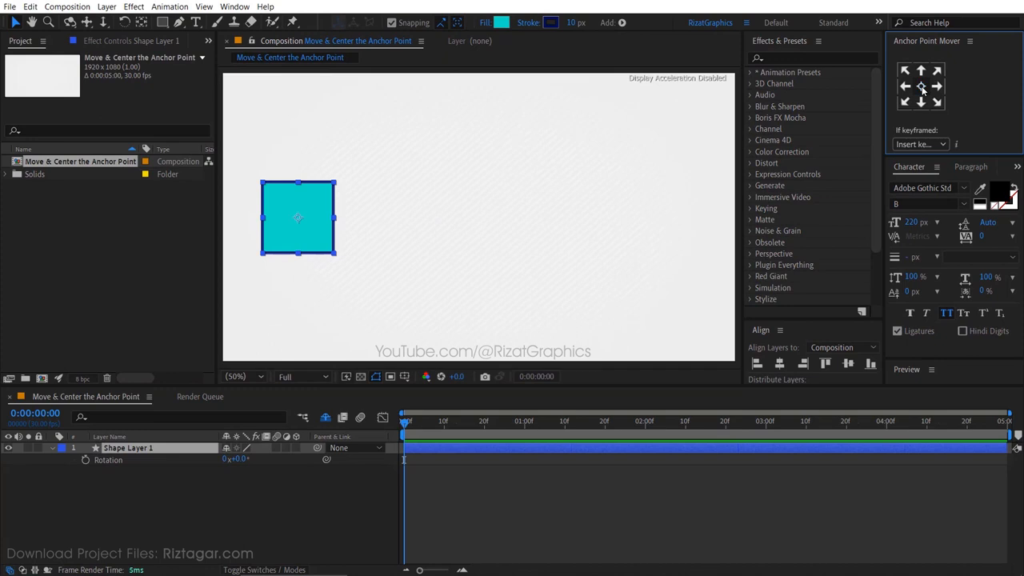
click(923, 88)
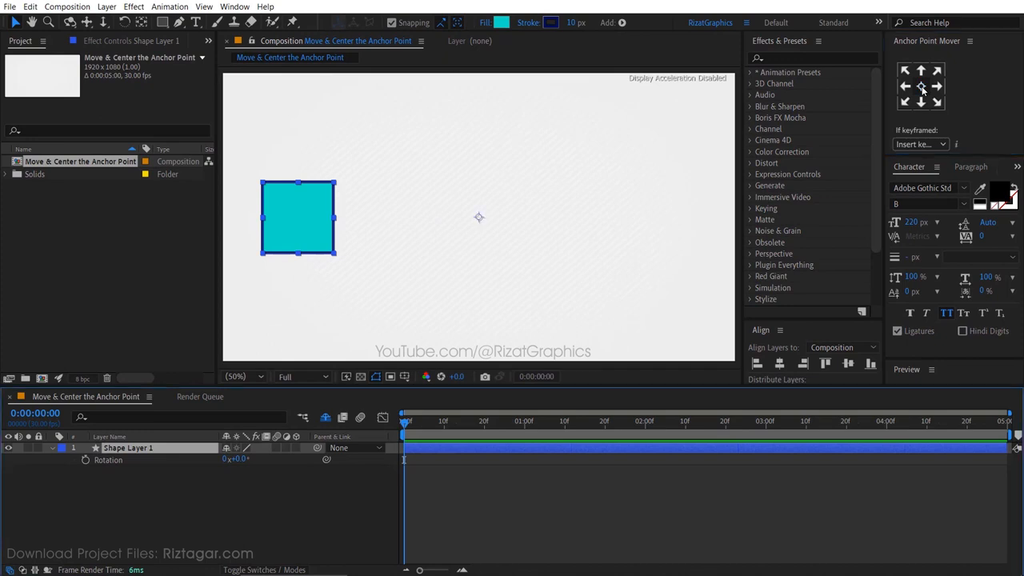
click(923, 90)
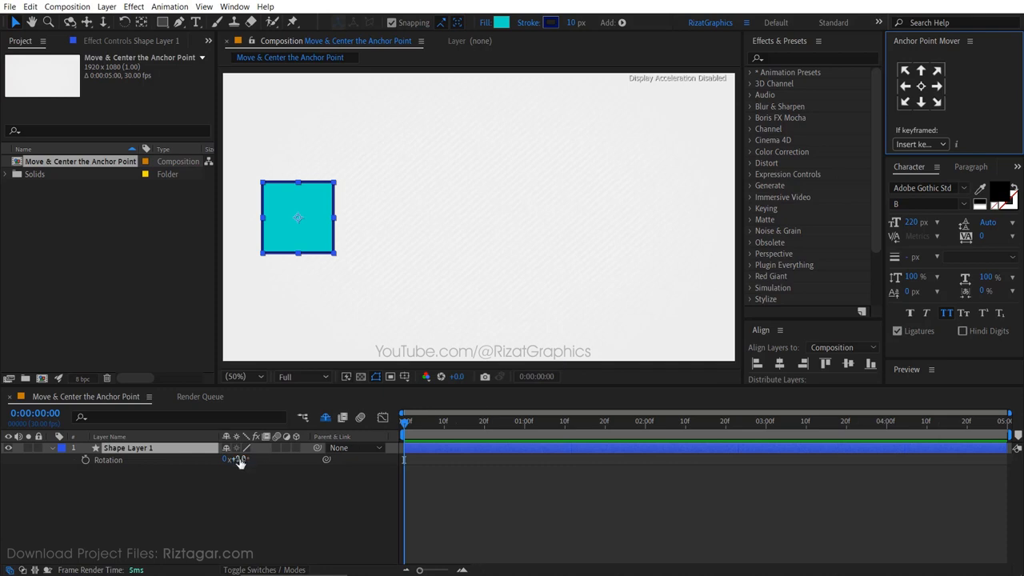
Scrub the Rotation to test the spin, then undo the rotation and the anchor point centering
drag(239, 463, 264, 460)
key(ctrl+z)
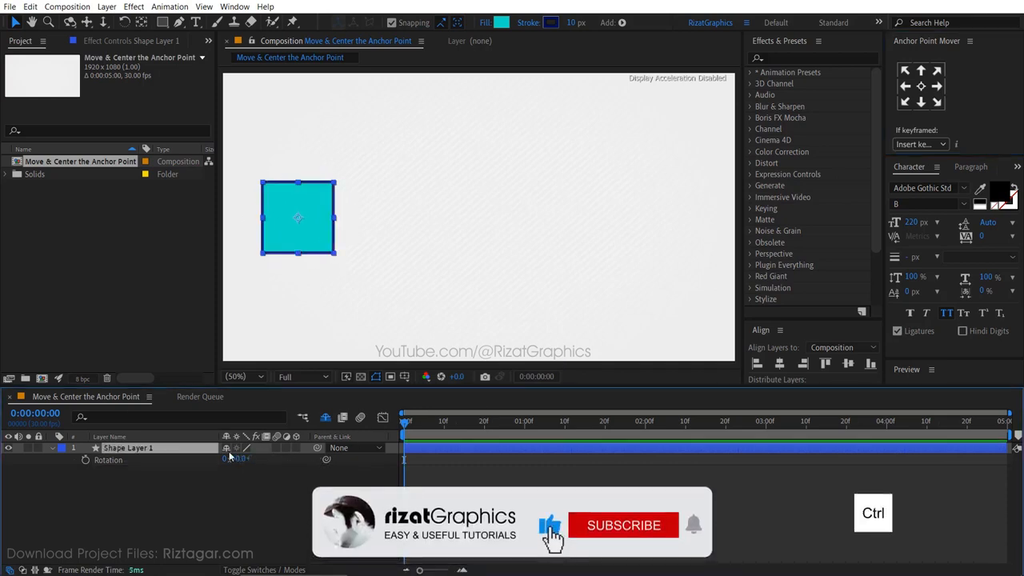
key(ctrl+z)
key(ctrl+z)
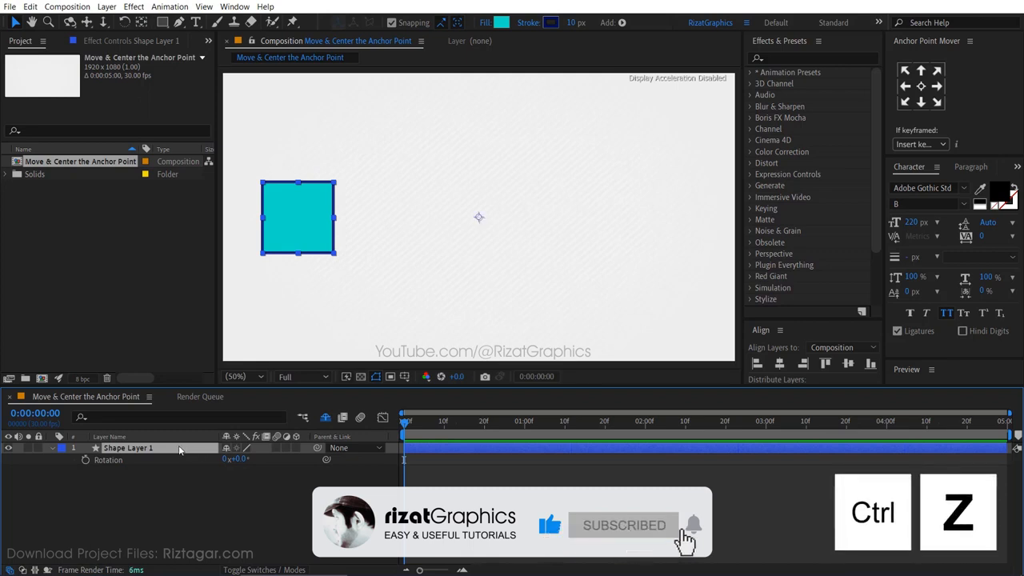
Apply Center Anchor Point in Layer Content to the square's layer from its Transform options
right_click(119, 451)
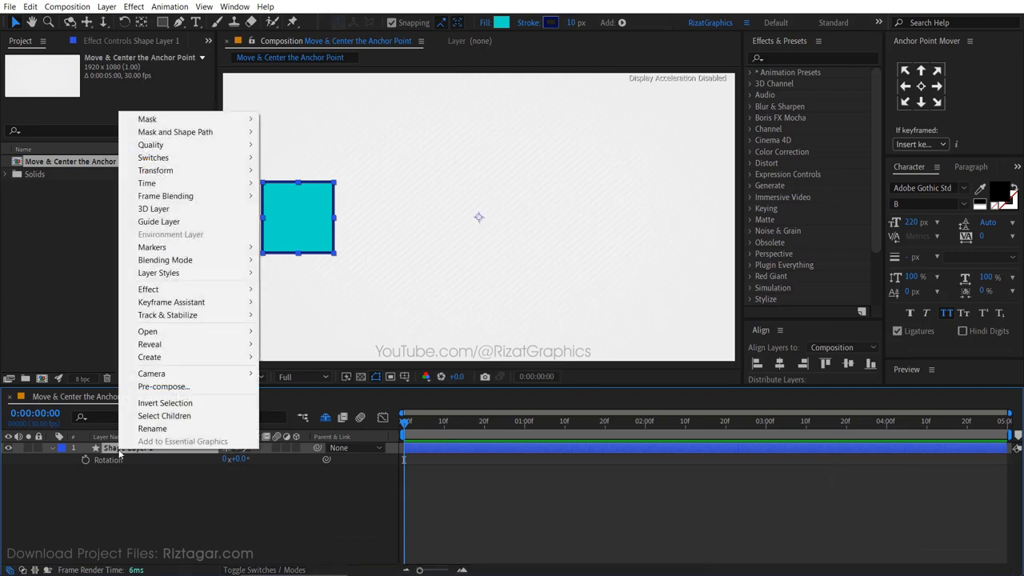
mouse_move(243, 172)
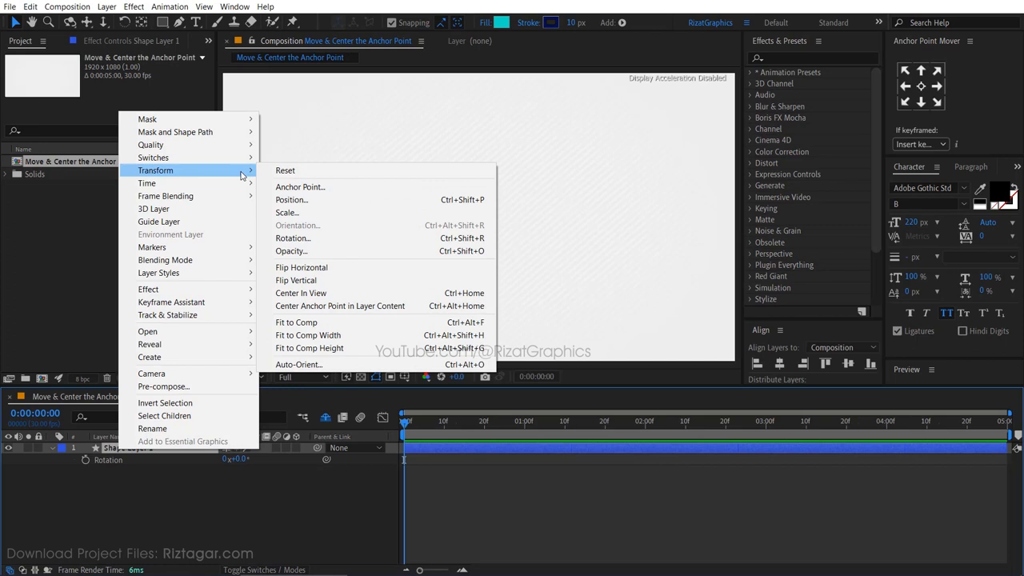
click(417, 307)
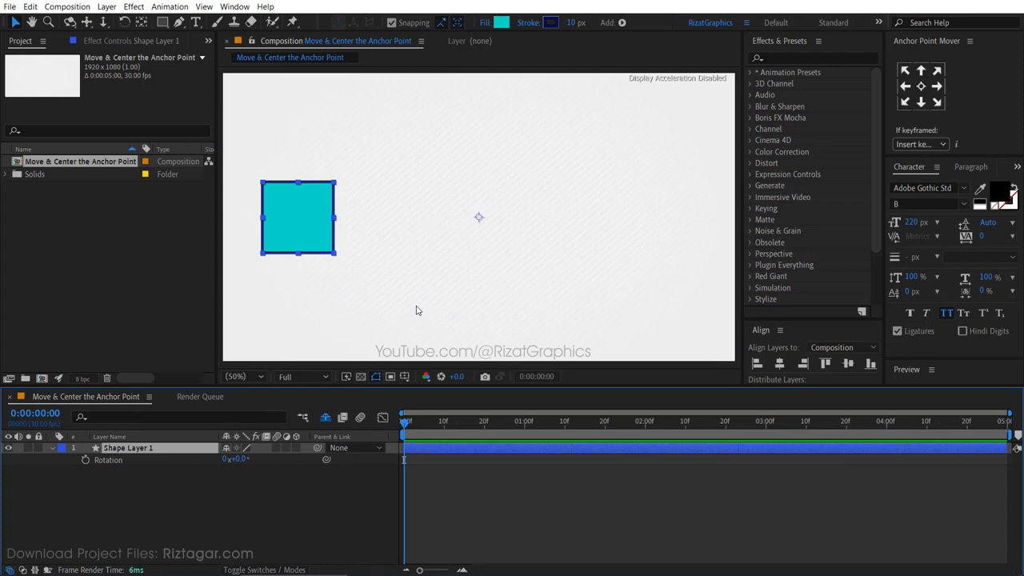
key(ctrl+alt+Home)
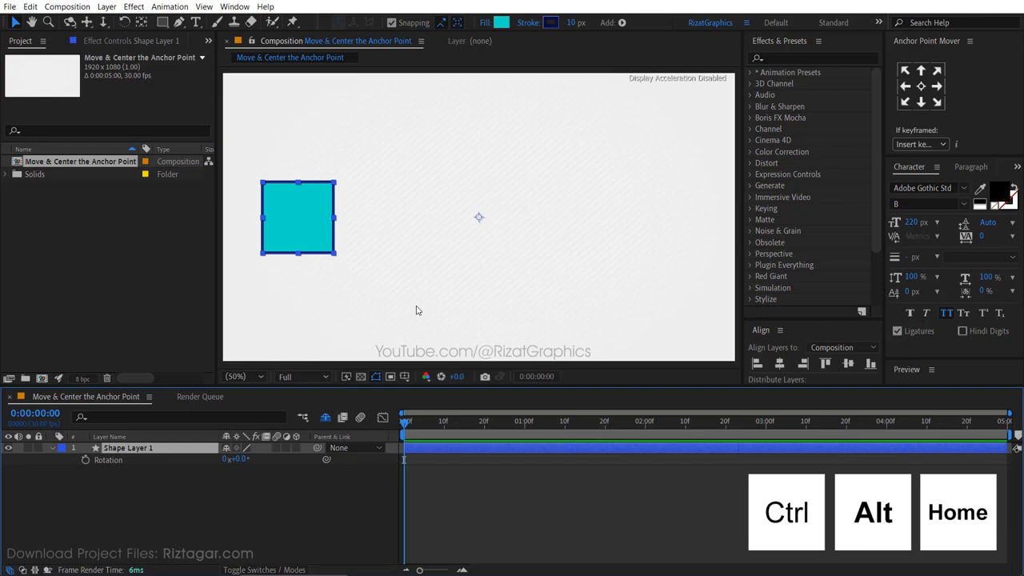
key(ctrl+alt+Home)
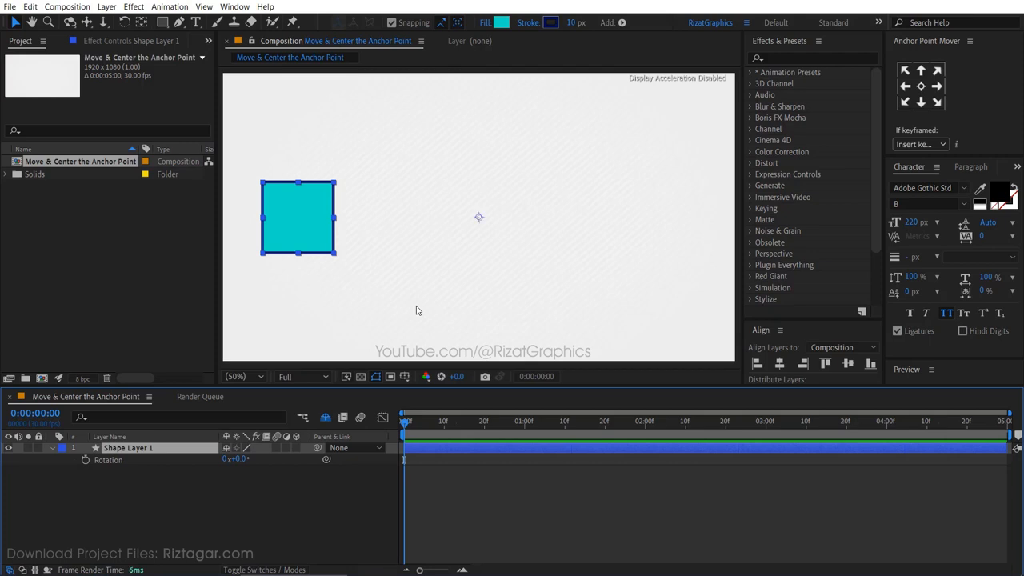
key(ctrl)
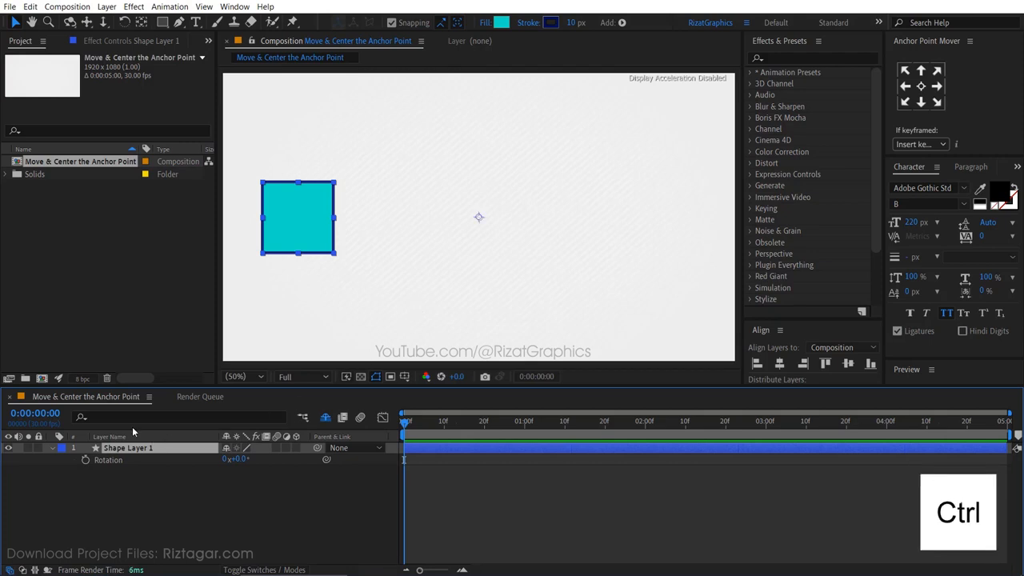
Activate the Pan Behind (Anchor Point) tool so the square's anchor point is centered on the layer
ctrl+double_click(143, 27)
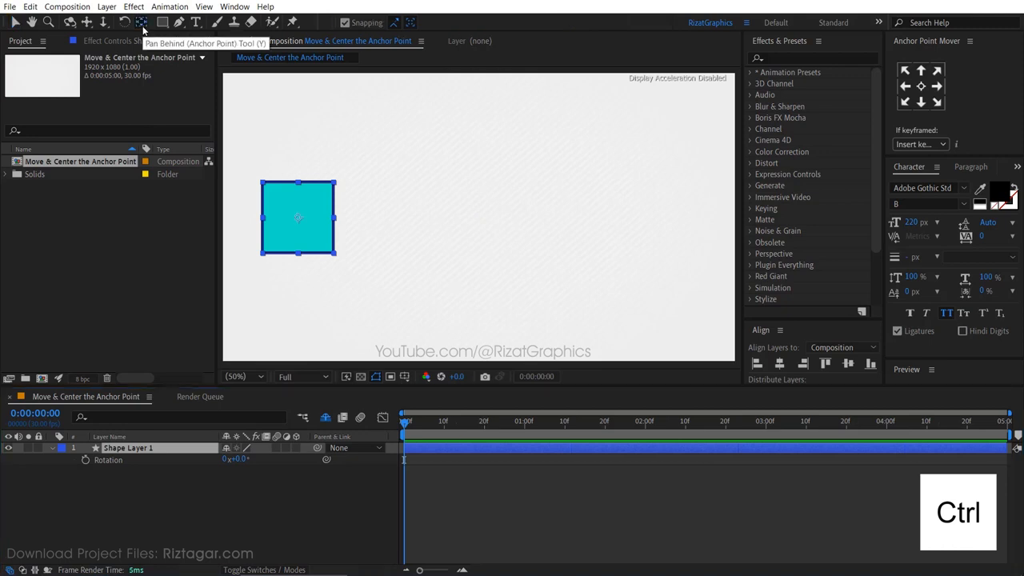
double_click(143, 27)
double_click(143, 27)
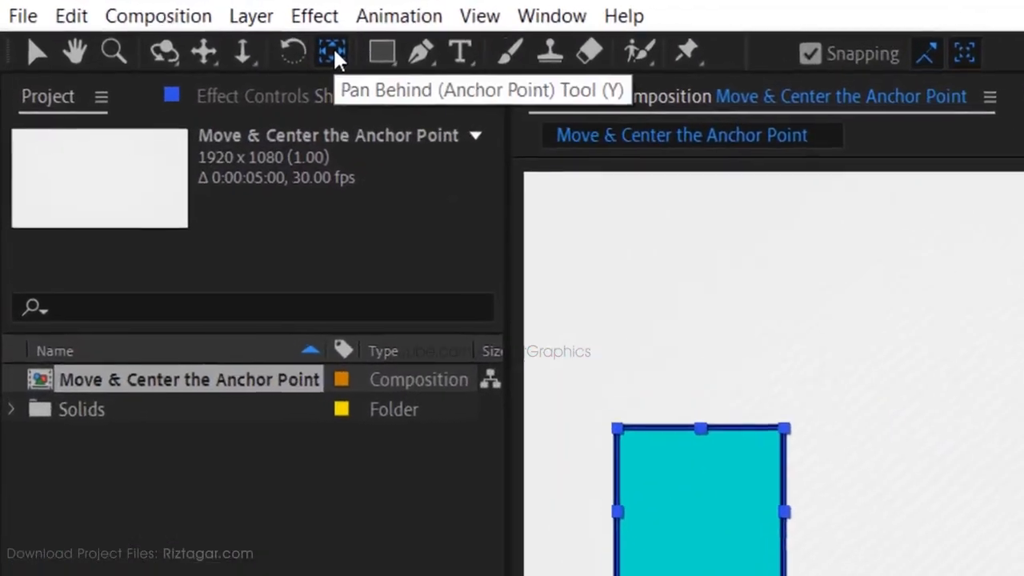
click(357, 53)
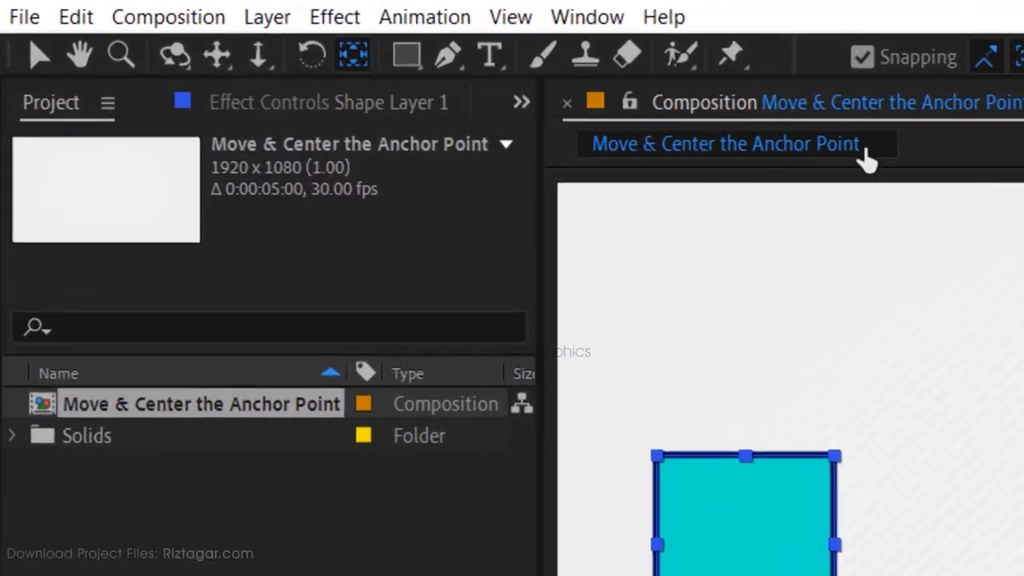
click(863, 58)
click(863, 58)
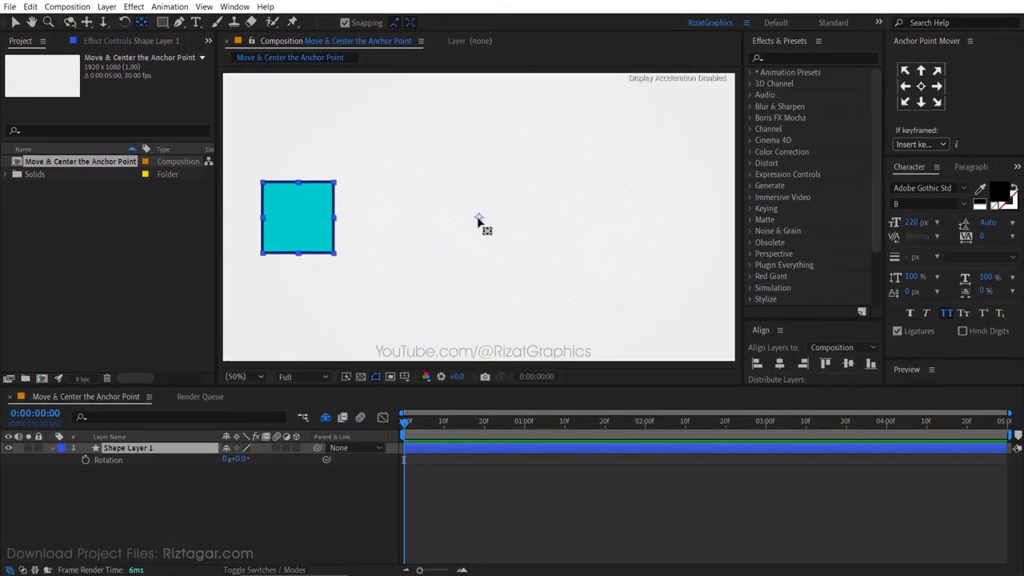
Move the anchor point to the square's right edge with Pan Behind and test-rotate, undoing the rotation
drag(801, 363, 573, 370)
drag(344, 220, 337, 224)
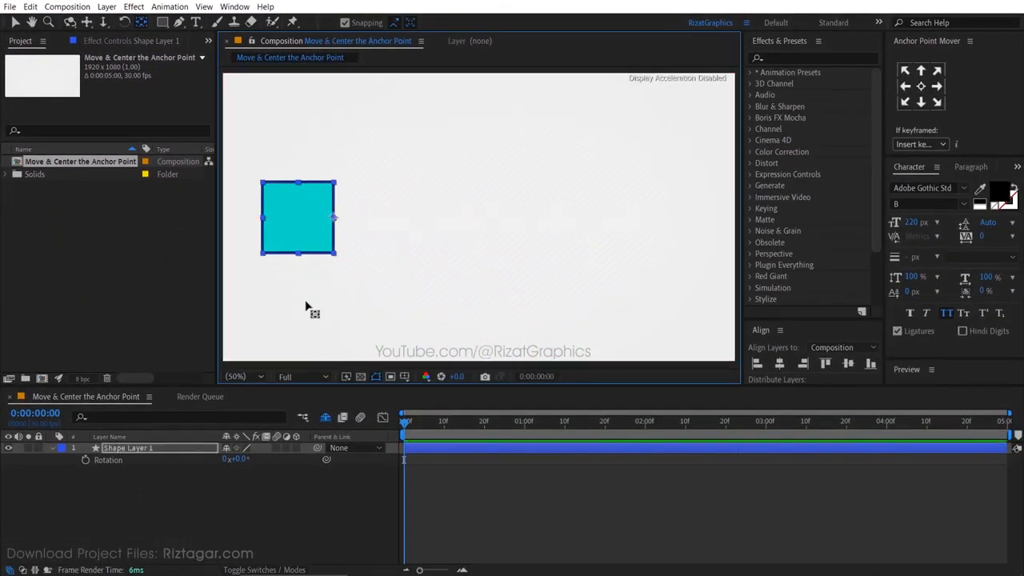
mouse_move(236, 459)
mouse_down()
mouse_move(252, 459)
mouse_move(224, 460)
mouse_move(252, 461)
mouse_move(230, 469)
mouse_up()
key(ctrl+z)
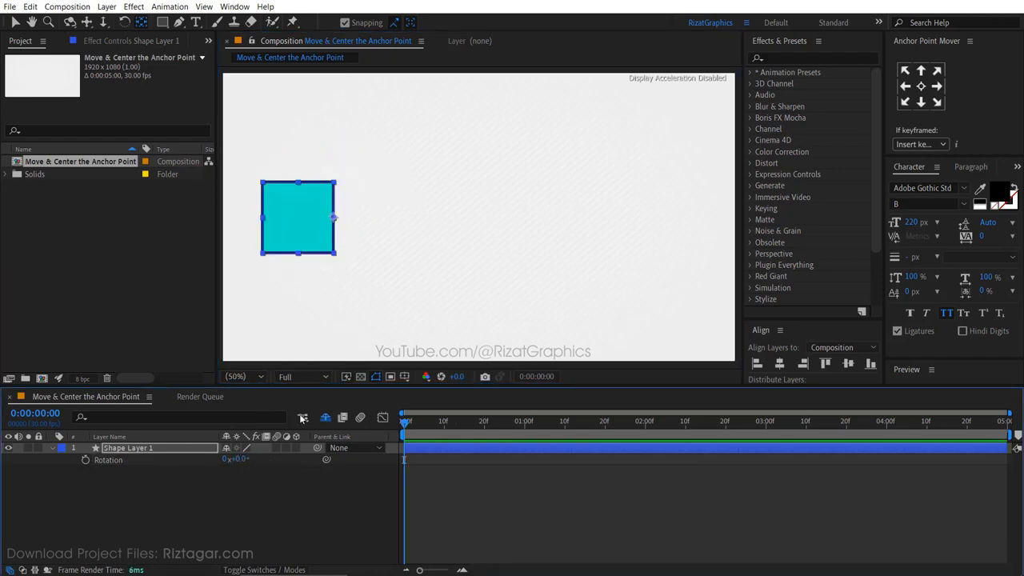
Drag the anchor point to the square's top-right corner and test-rotate, undoing the rotation
drag(334, 220, 336, 184)
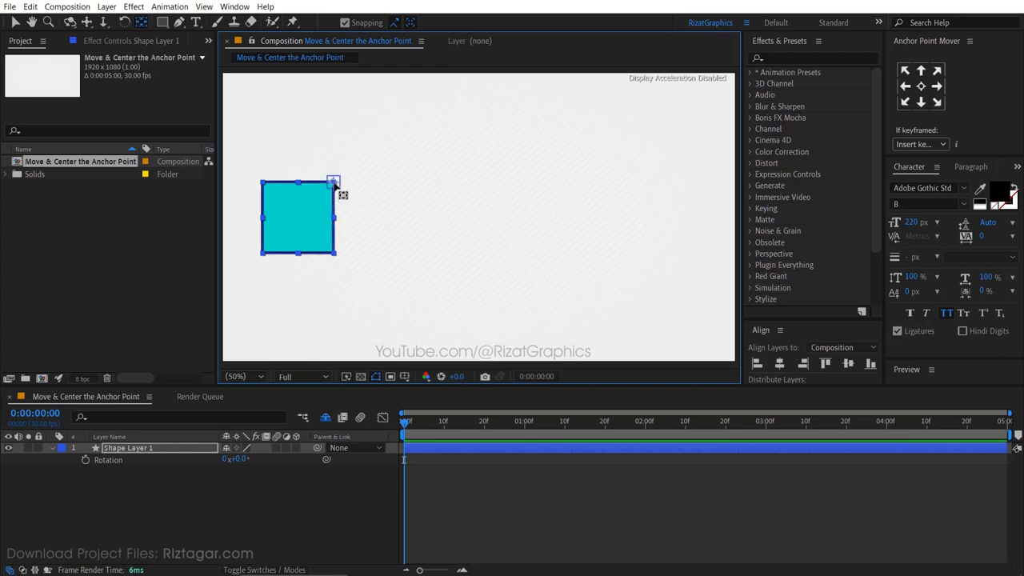
drag(240, 460, 278, 463)
key(ctrl+z)
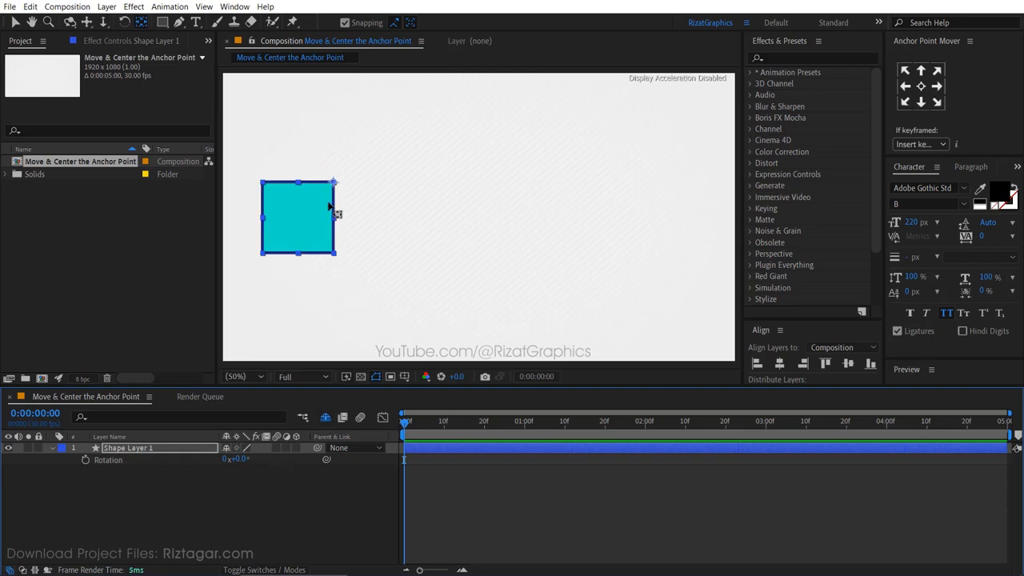
Drag the anchor point back to the square's center and test-rotate, undoing the rotation
drag(334, 181, 301, 217)
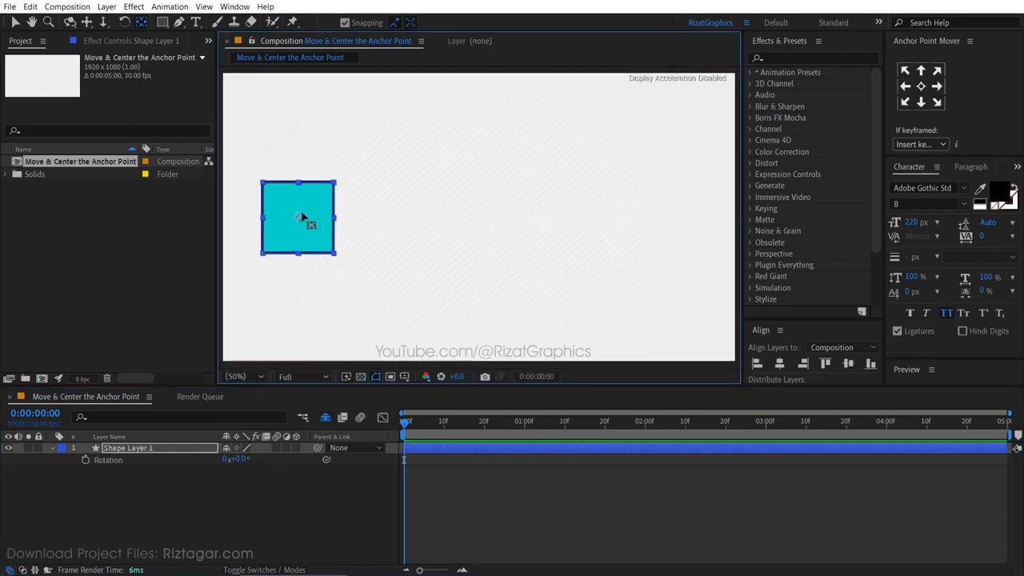
drag(244, 463, 288, 470)
key(ctrl+z)
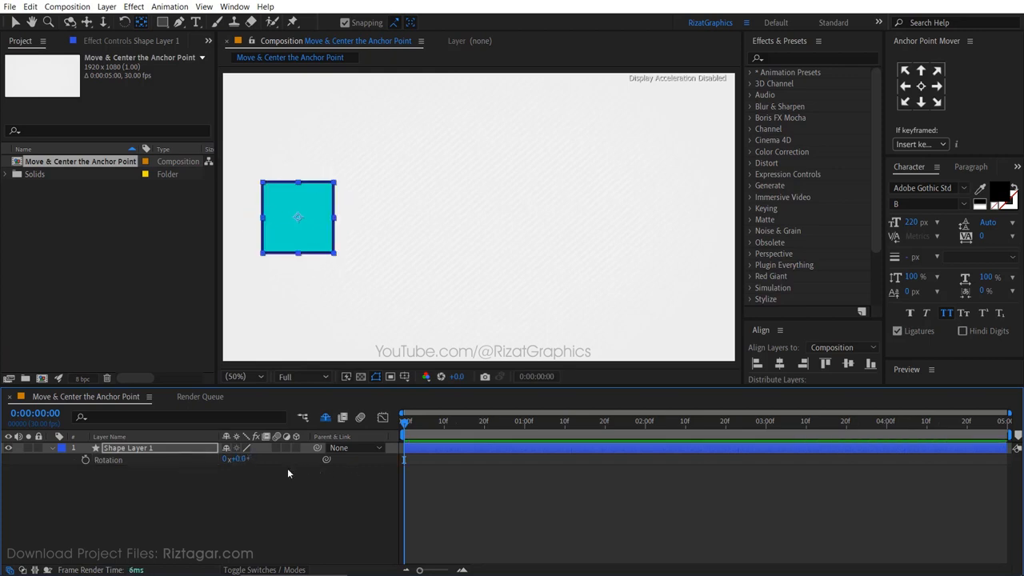
Collapse the square layer's properties and deselect the layer
click(55, 449)
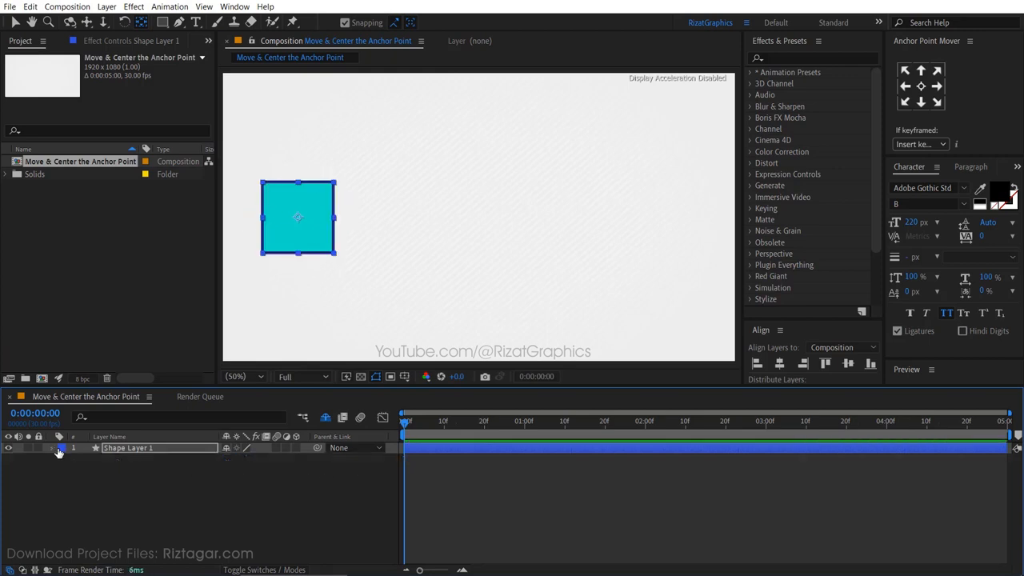
click(128, 466)
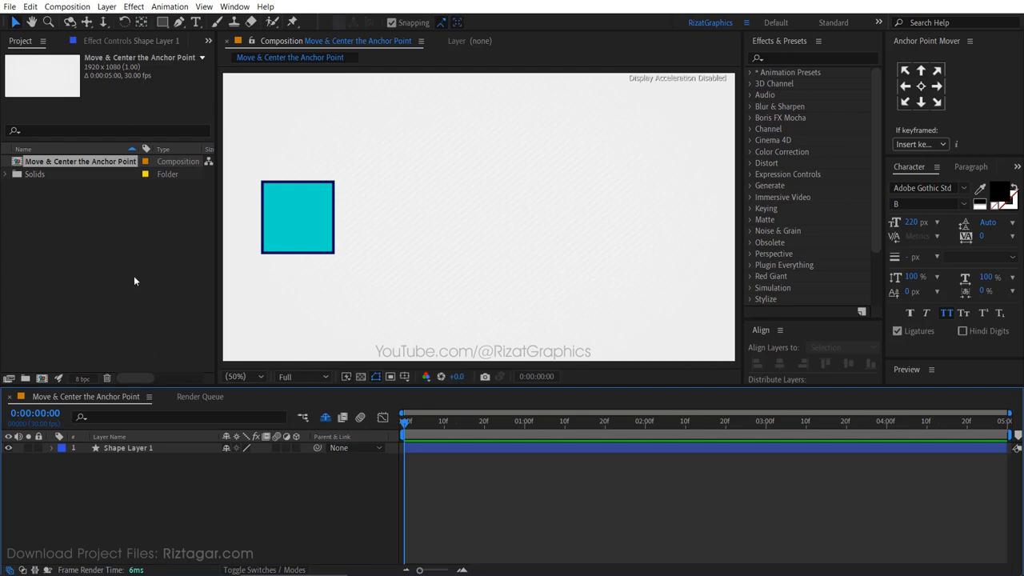
Enable Center Anchor Point in New Shape Layers in the General preferences and confirm
click(31, 6)
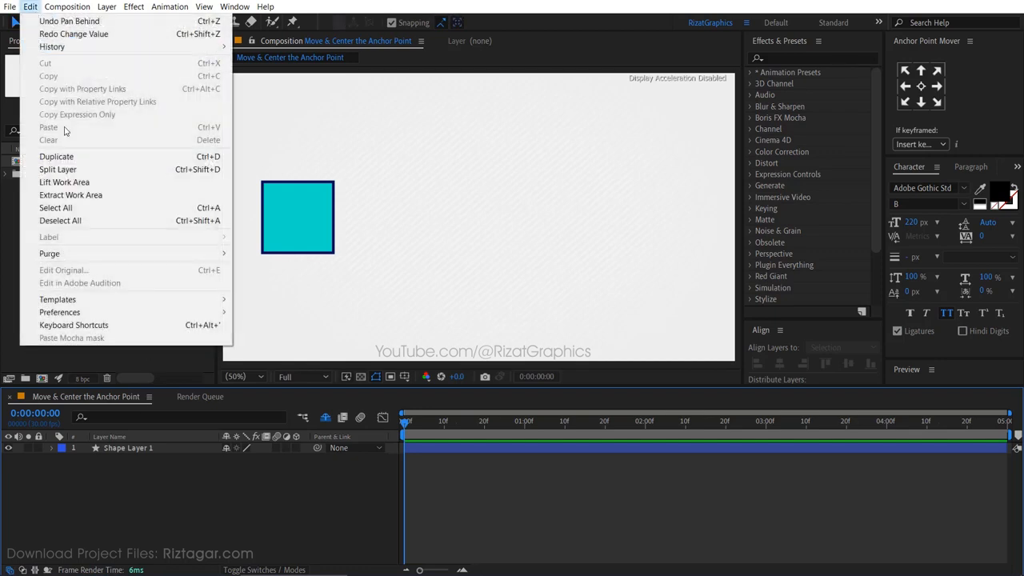
mouse_move(104, 312)
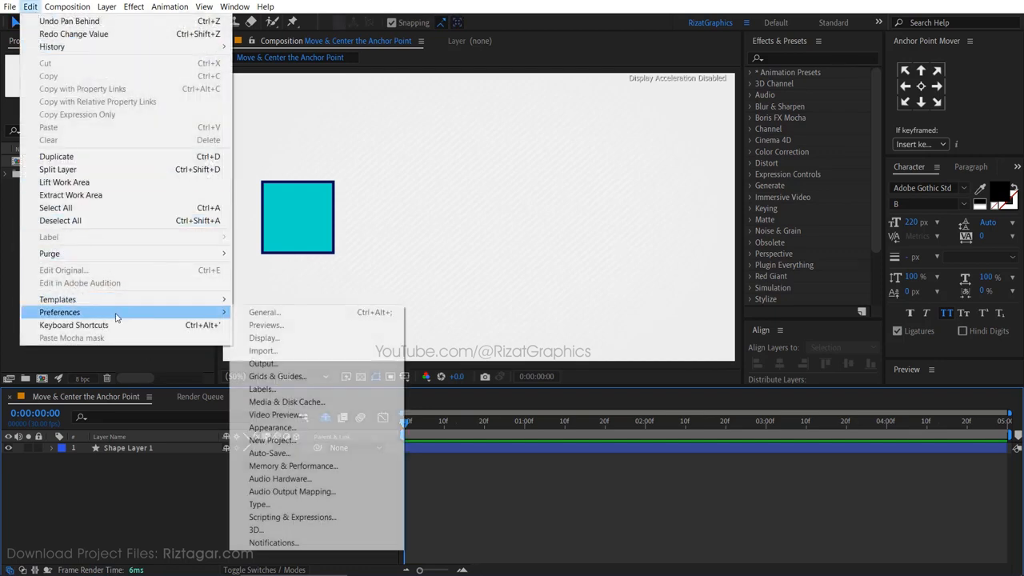
click(285, 316)
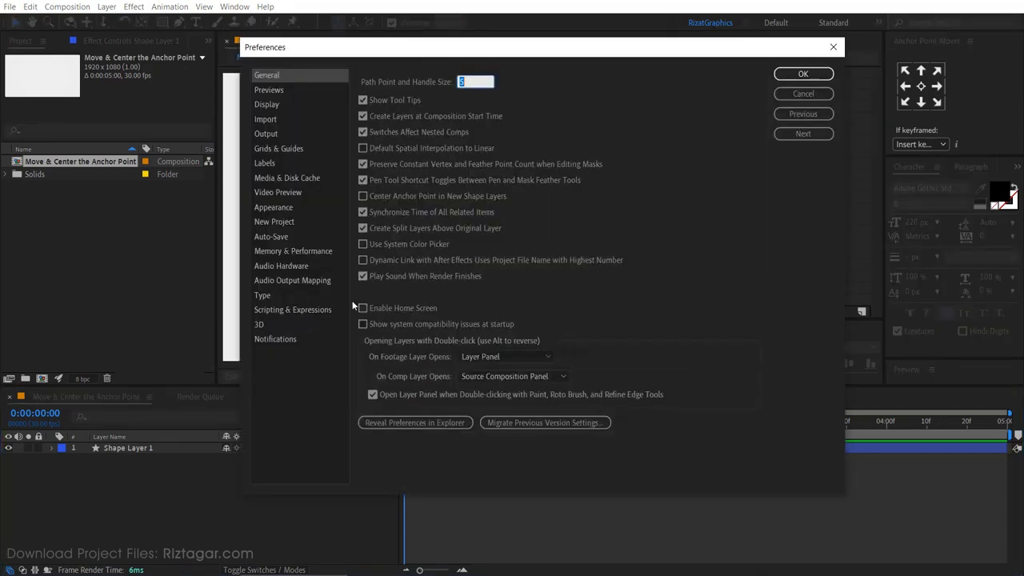
click(363, 196)
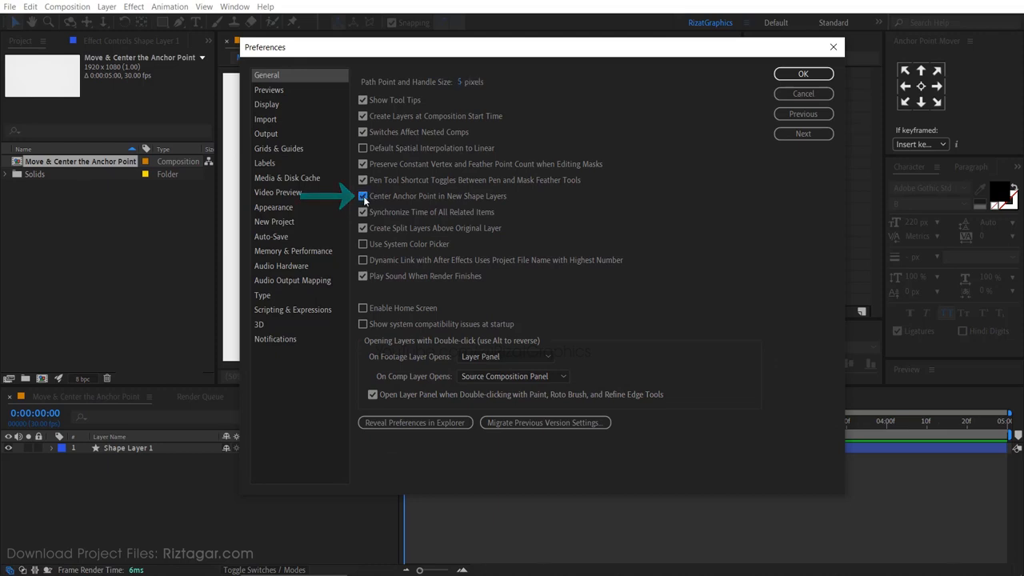
click(782, 75)
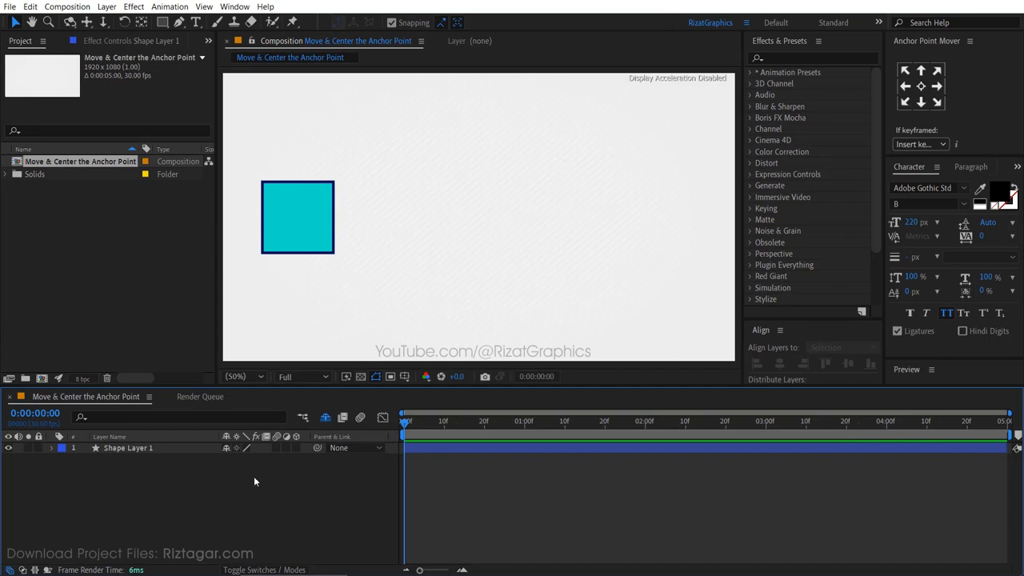
Draw a green-filled circle with the Ellipse tool above the square
click(163, 23)
click(241, 51)
click(395, 22)
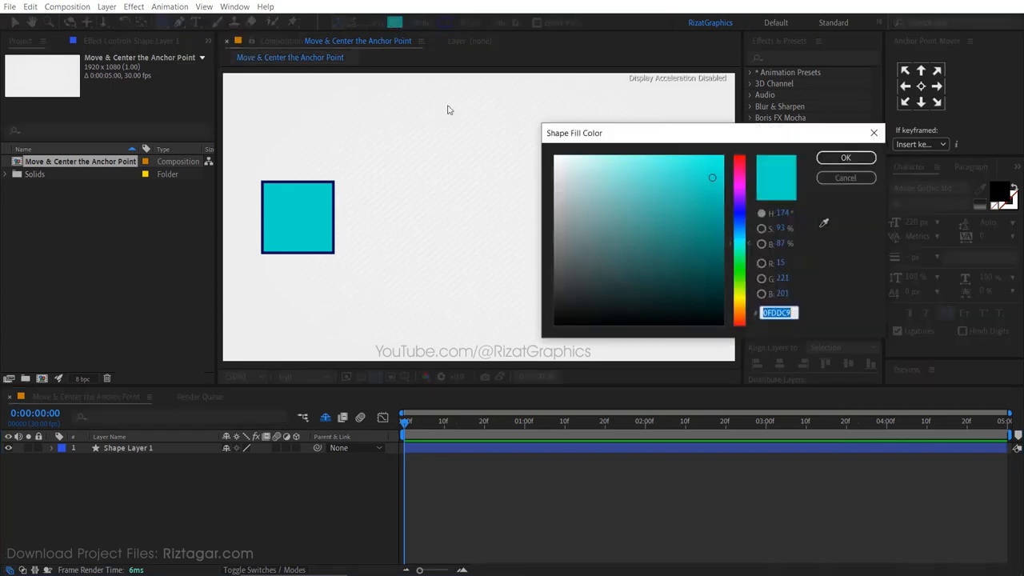
drag(739, 244, 737, 266)
click(845, 158)
mouse_move(425, 115)
mouse_down()
mouse_move(506, 194)
mouse_move(478, 164)
mouse_up()
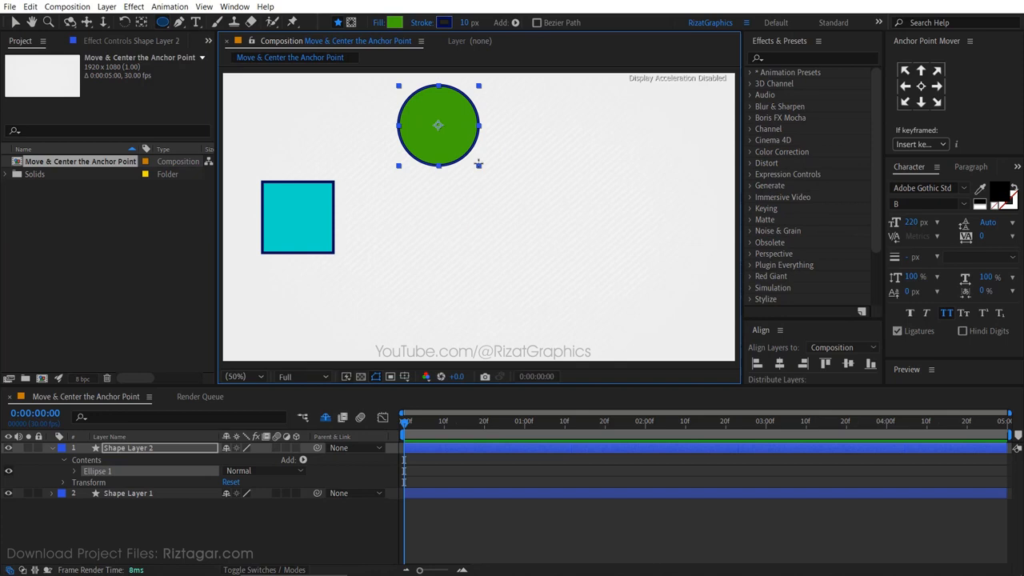
Set the shape fill colour to BBC911 and draw a yellow star with the Star tool to the right of the circle
key(v)
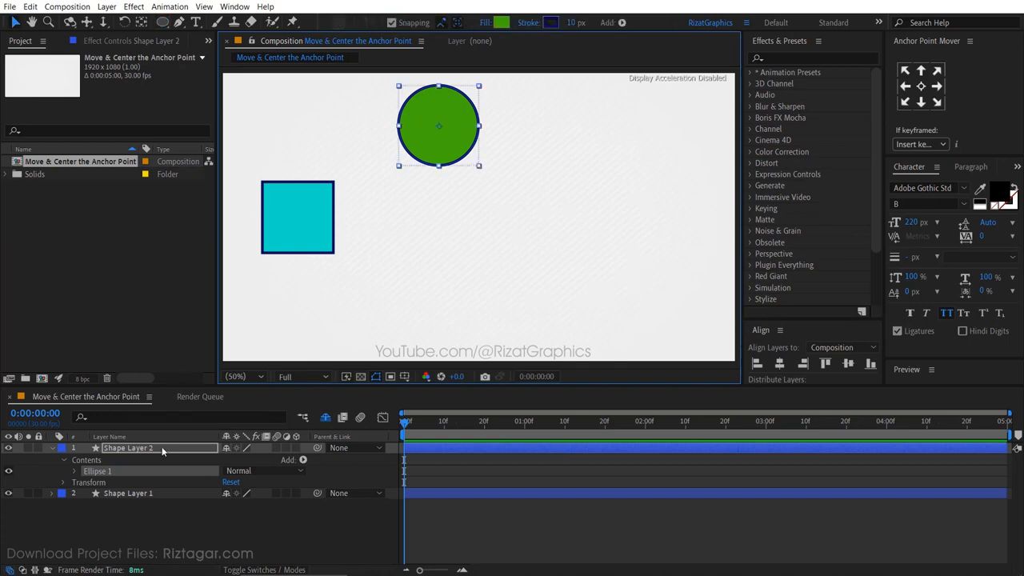
click(162, 451)
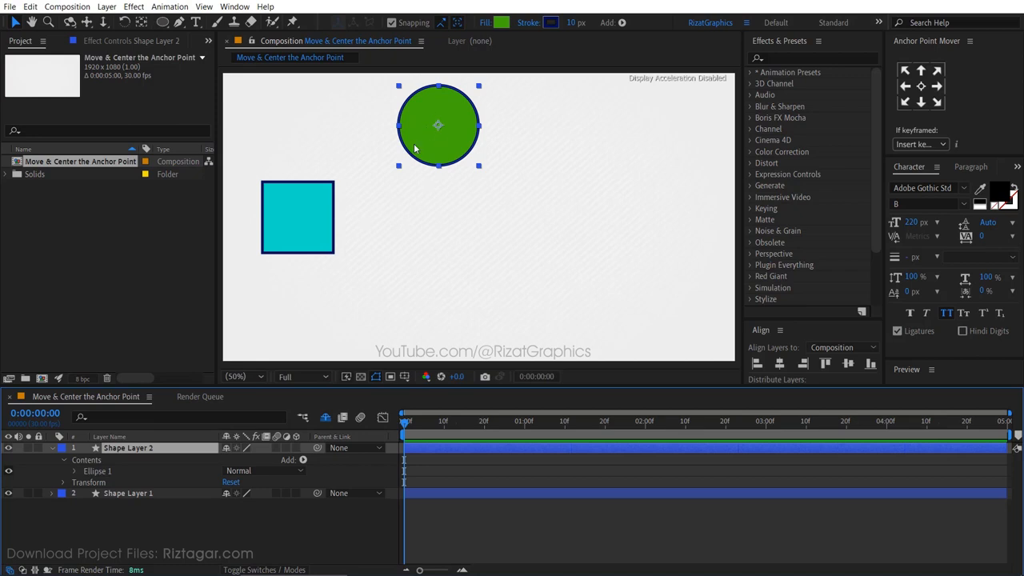
click(163, 23)
click(206, 81)
click(201, 512)
click(394, 23)
drag(740, 281, 742, 298)
click(711, 190)
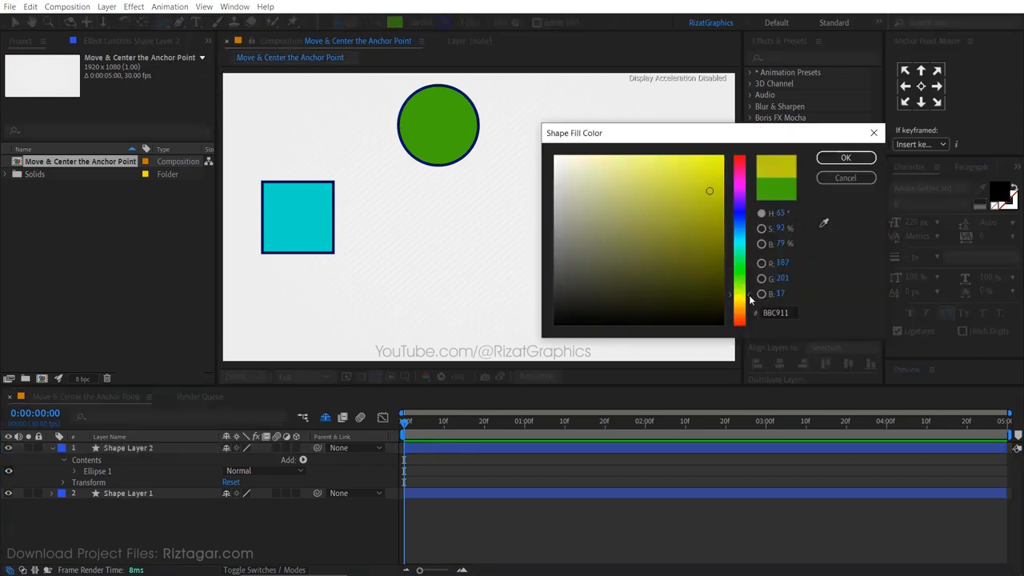
click(846, 158)
drag(578, 134, 673, 228)
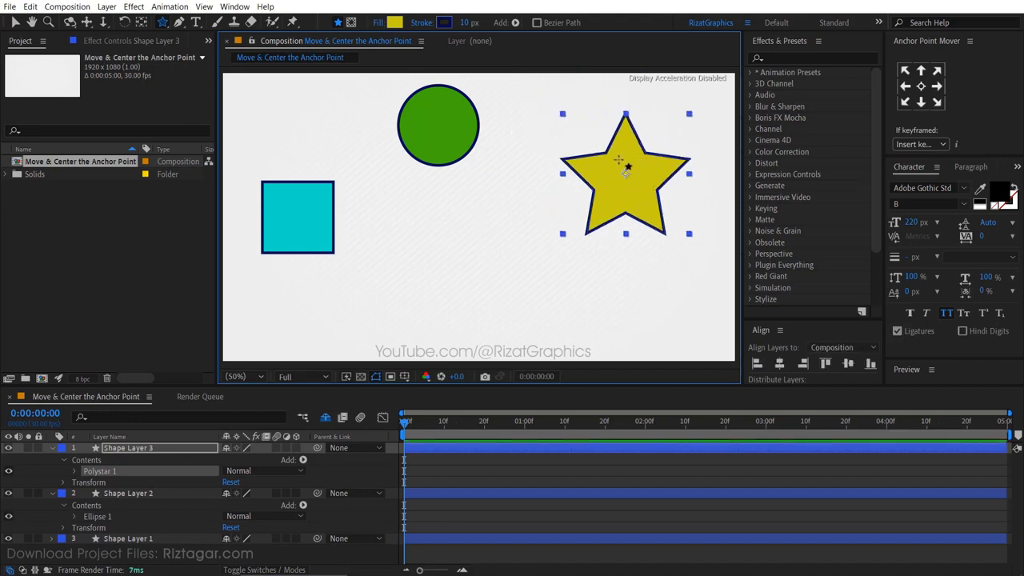
Draw two smaller yellow stars below the circle, one in the centre and one lower right
click(534, 458)
drag(442, 242, 483, 284)
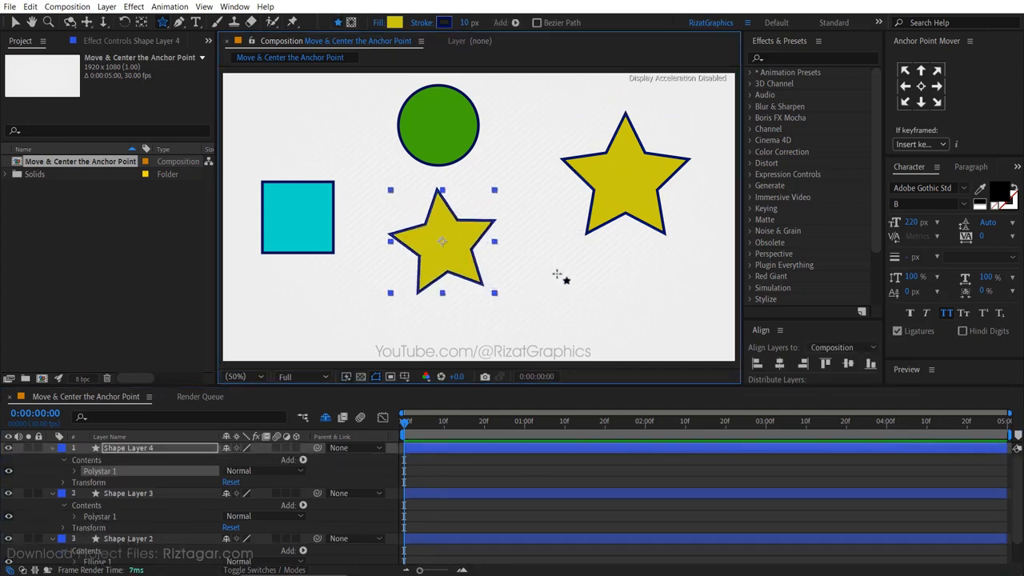
click(595, 451)
drag(544, 290, 568, 326)
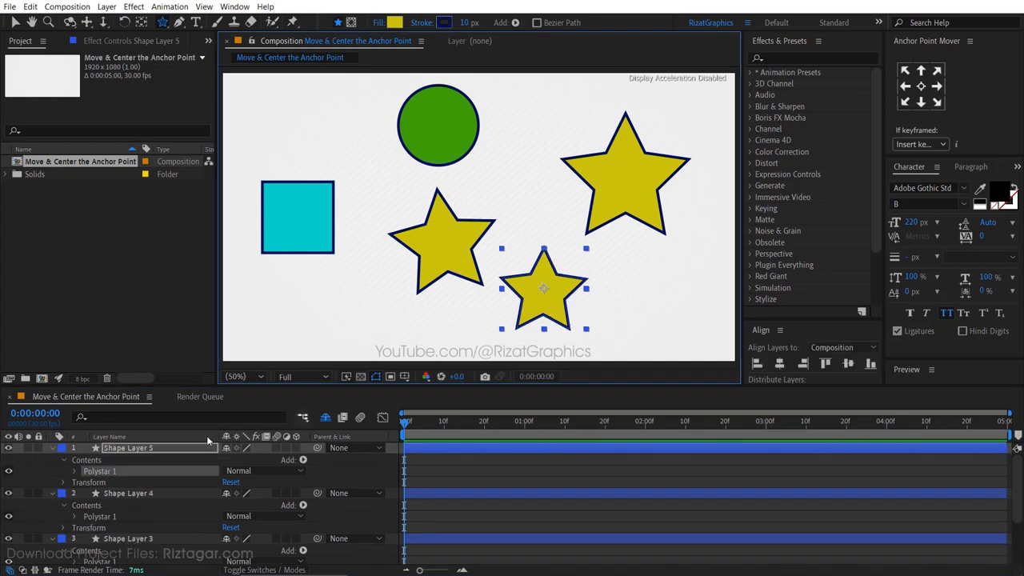
Collapse the properties of the three star layers
click(53, 448)
click(53, 460)
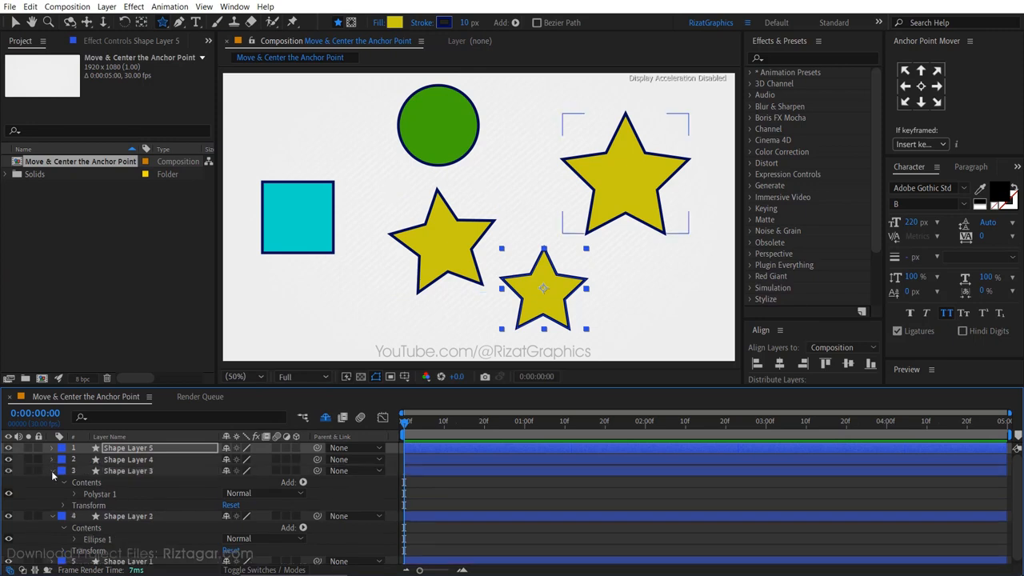
click(53, 470)
Select all layers in the composition and delete them
shift+click(121, 528)
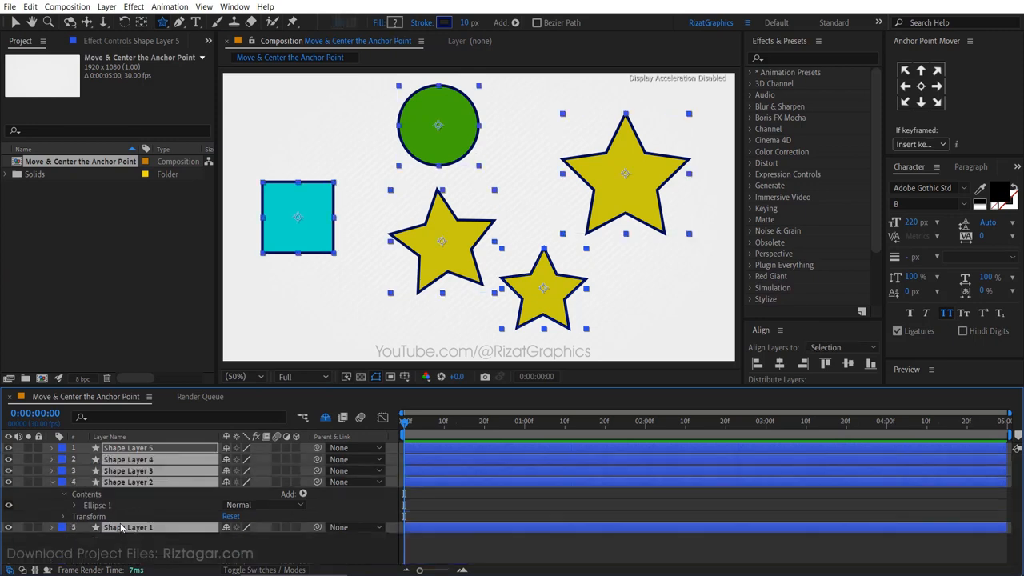
key(Delete)
key(Delete)
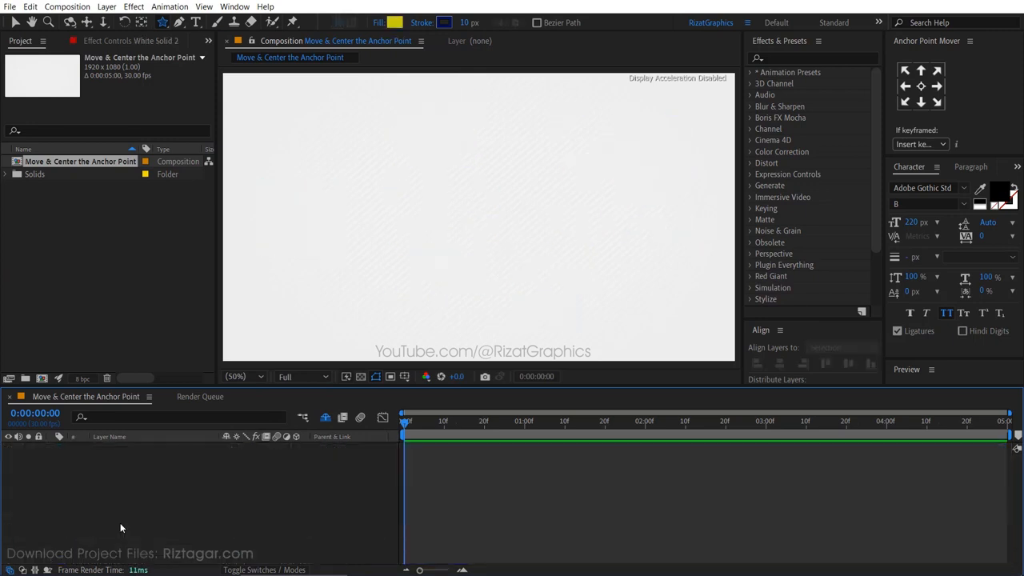
Create a text layer in the composition reading Your Text with the Type tool
click(197, 23)
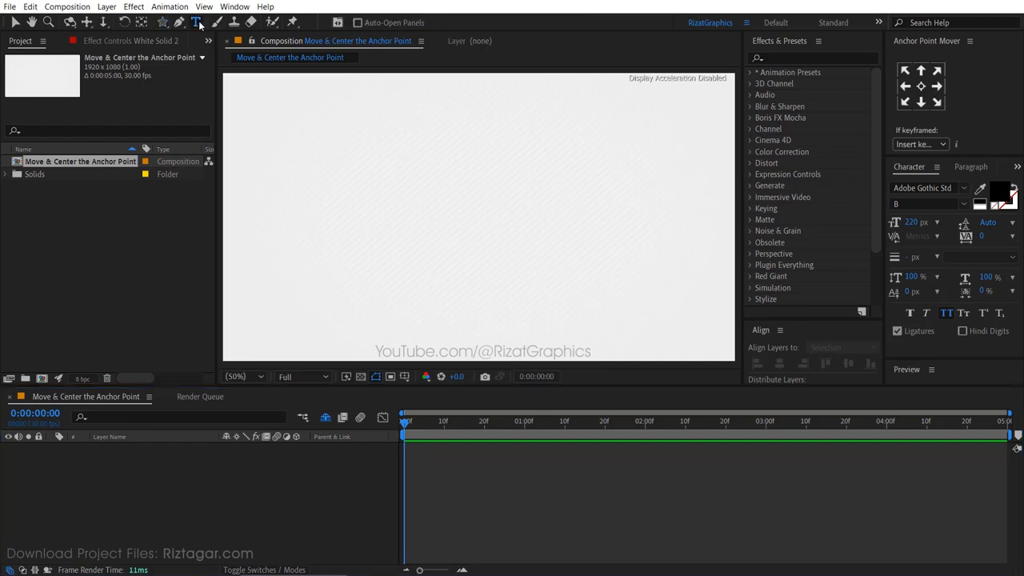
click(322, 256)
text(Your Text)
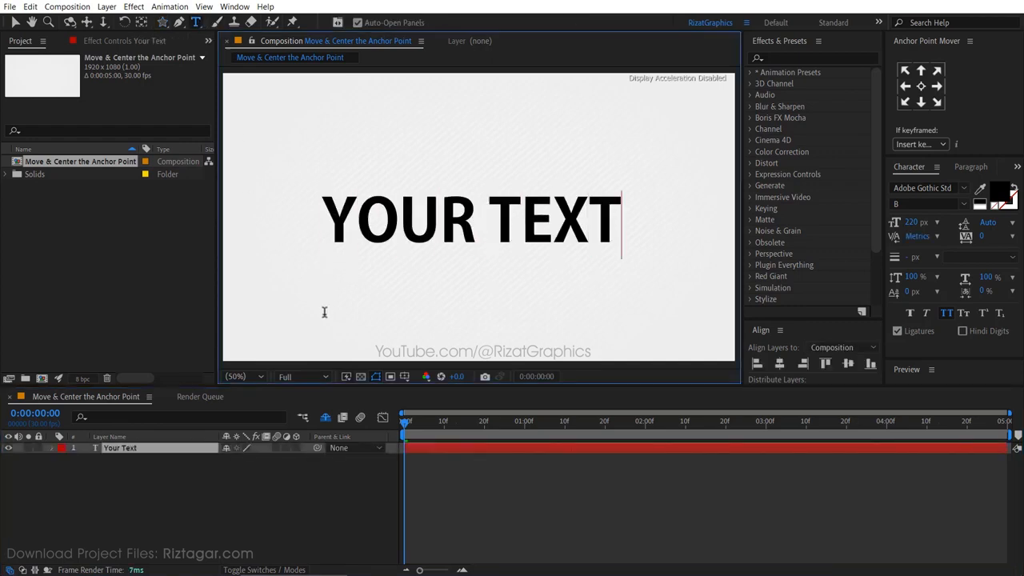
Center the text layer's anchor point, undo it, and center it again with the Pan Behind (Anchor Point) tool
click(171, 448)
key(v)
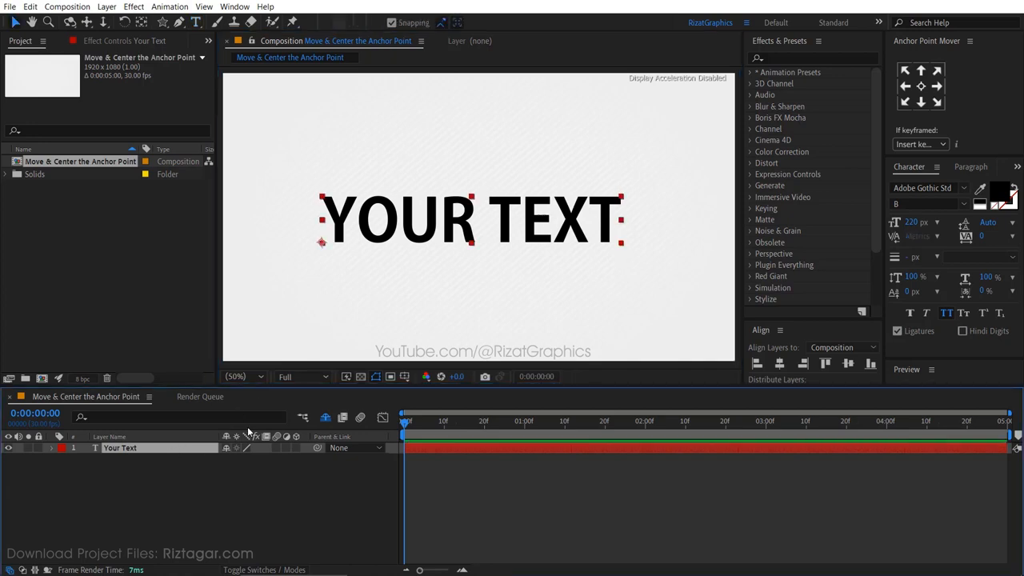
key(ctrl+alt+Home)
key(ctrl+z)
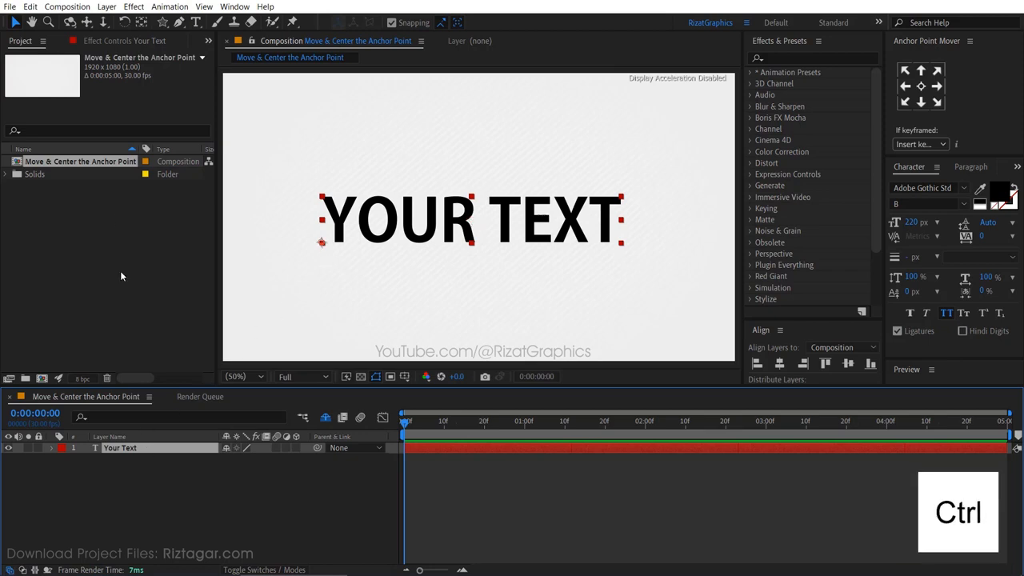
ctrl+double_click(138, 25)
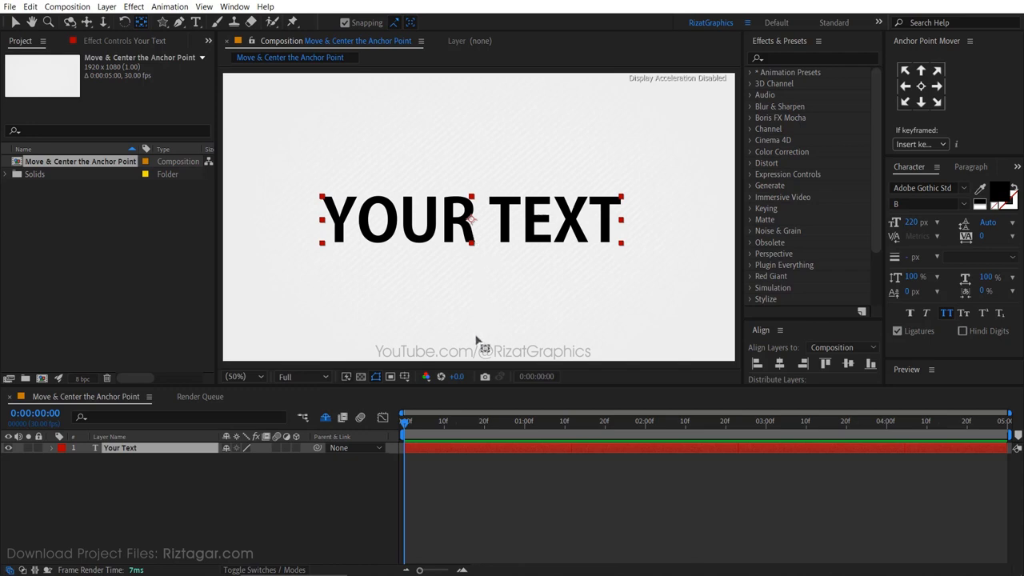
key(v)
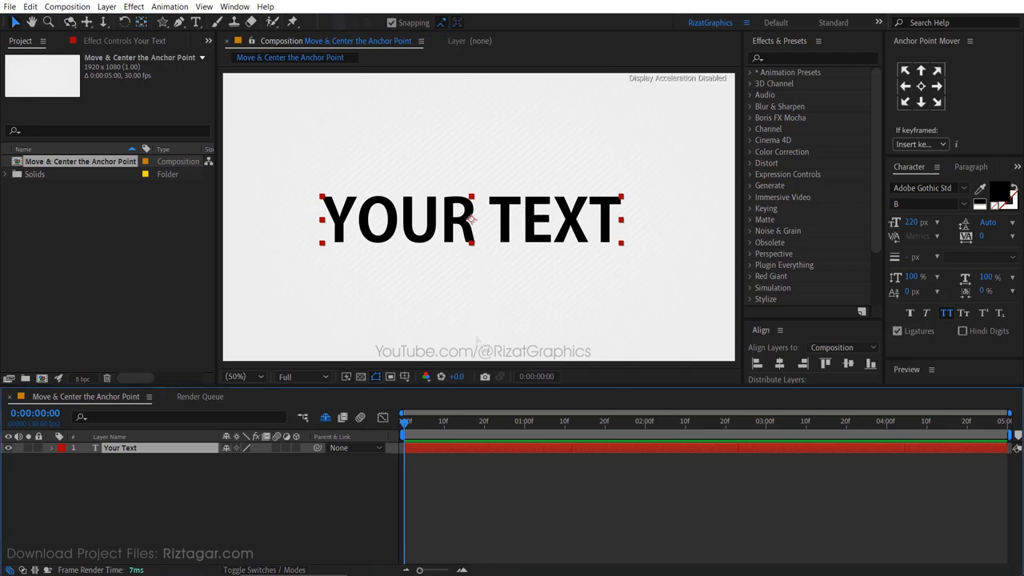